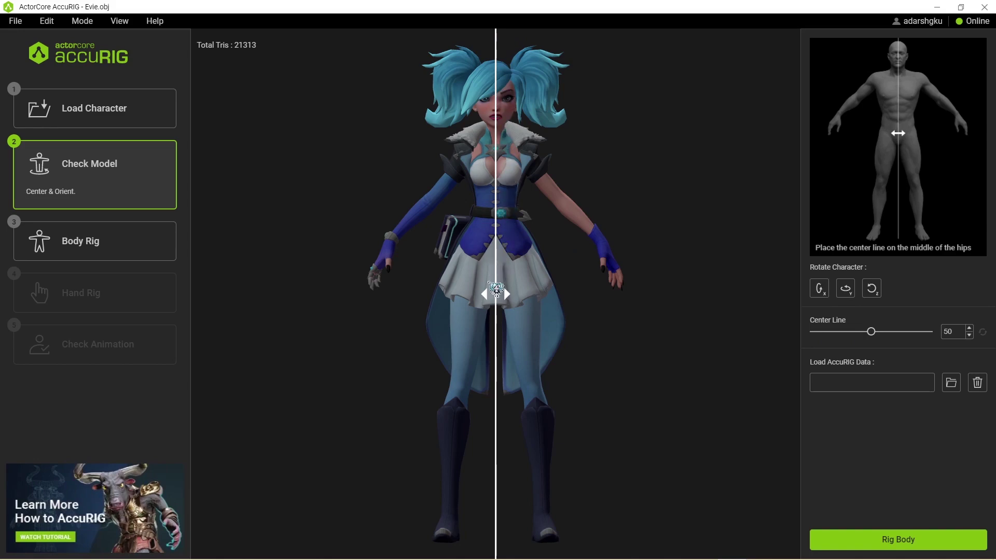
# Nudge the Center Line slider off the hips, then reset it to 50
pyautogui.moveTo(866, 332); pyautogui.dragTo(877, 332)
pyautogui.click(983, 332)
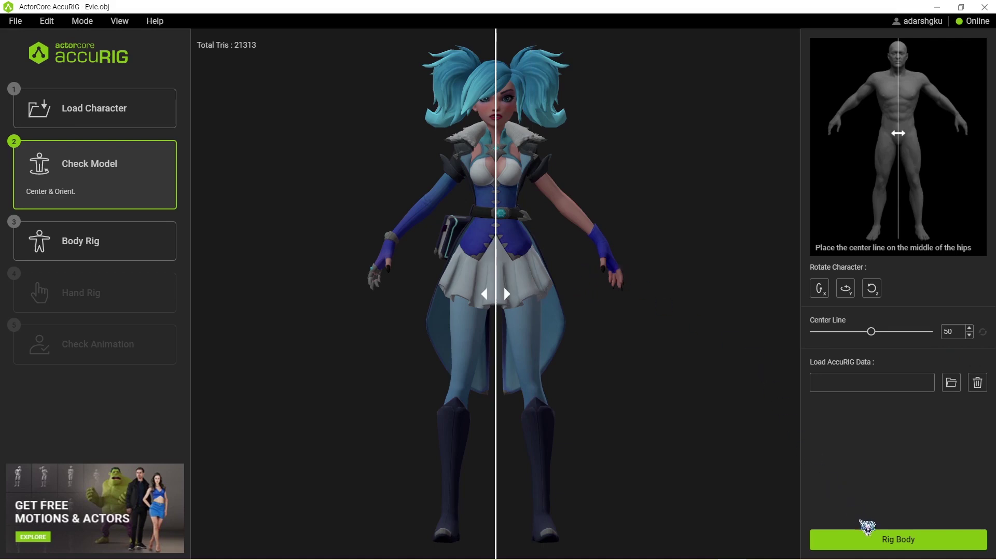
# Auto-place Evie's body joints, enable Symmetry, lower both knees, and set Midpoint Placement to Front Part
pyautogui.click(883, 540)
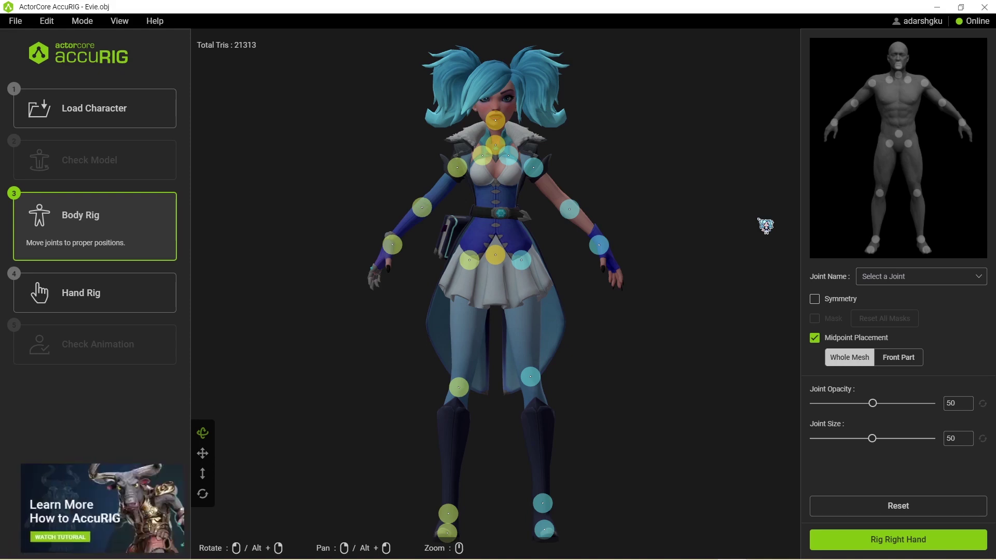
pyautogui.moveTo(727, 162); pyautogui.dragTo(236, 185)
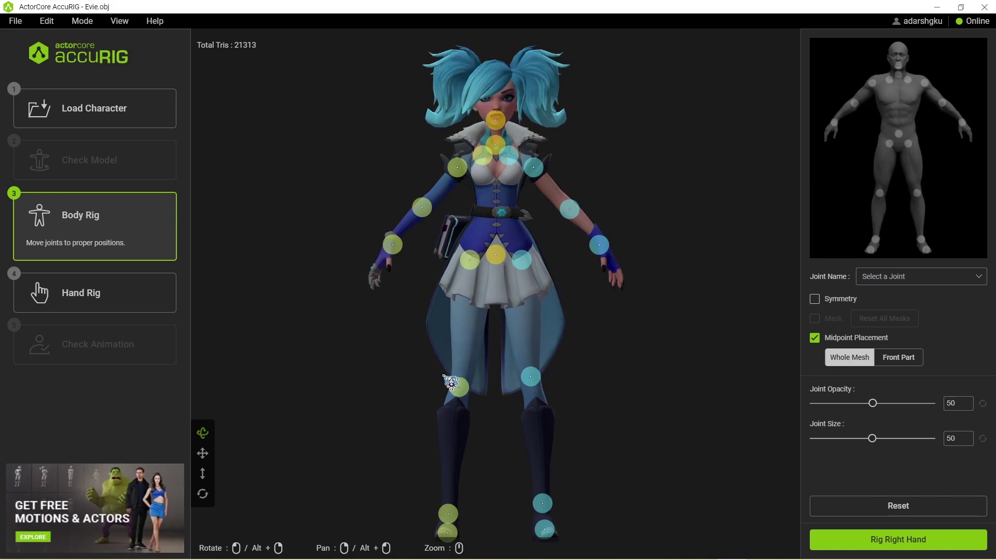
pyautogui.moveTo(463, 391)
pyautogui.click(834, 305)
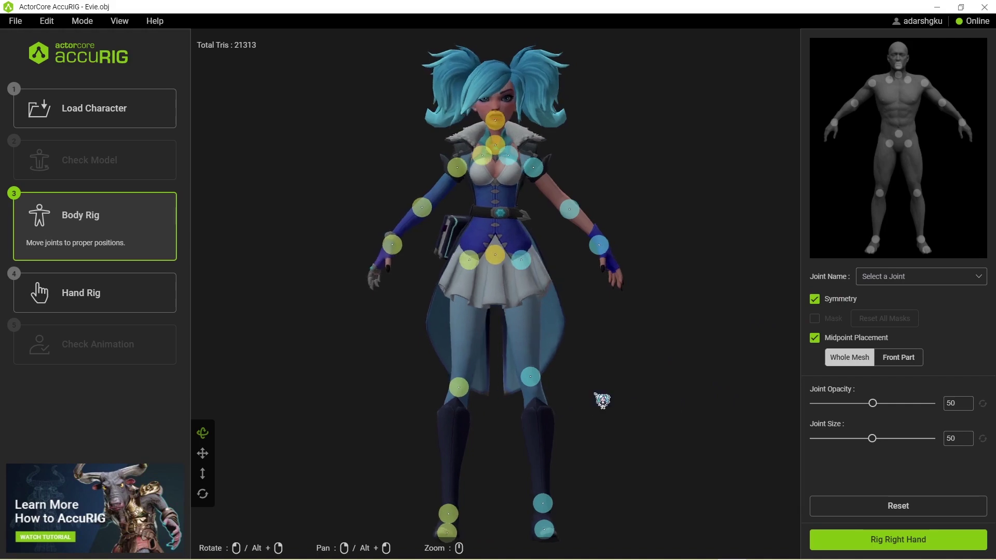
pyautogui.moveTo(531, 379); pyautogui.dragTo(538, 400)
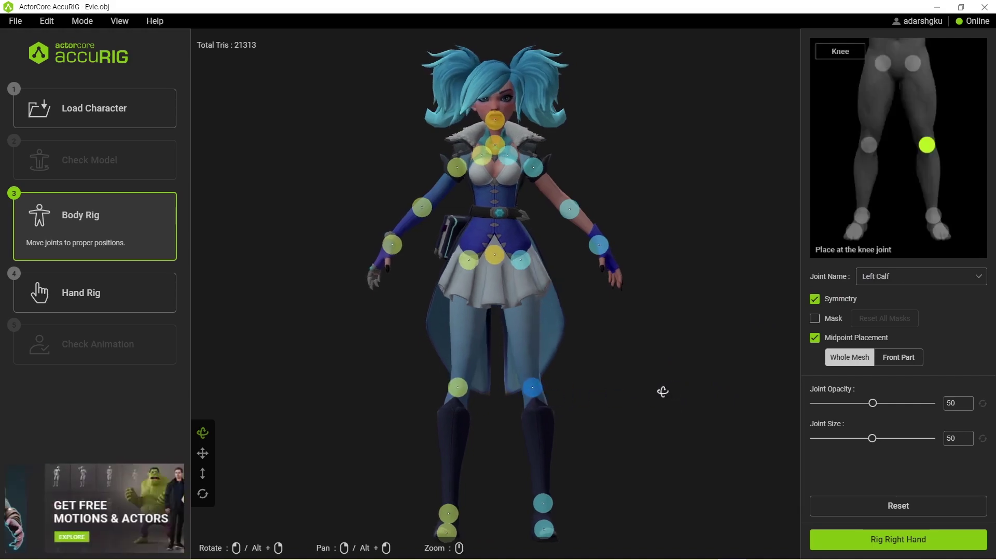
pyautogui.moveTo(660, 391)
pyautogui.mouseDown()
pyautogui.moveTo(580, 389)
pyautogui.moveTo(657, 386)
pyautogui.mouseUp()
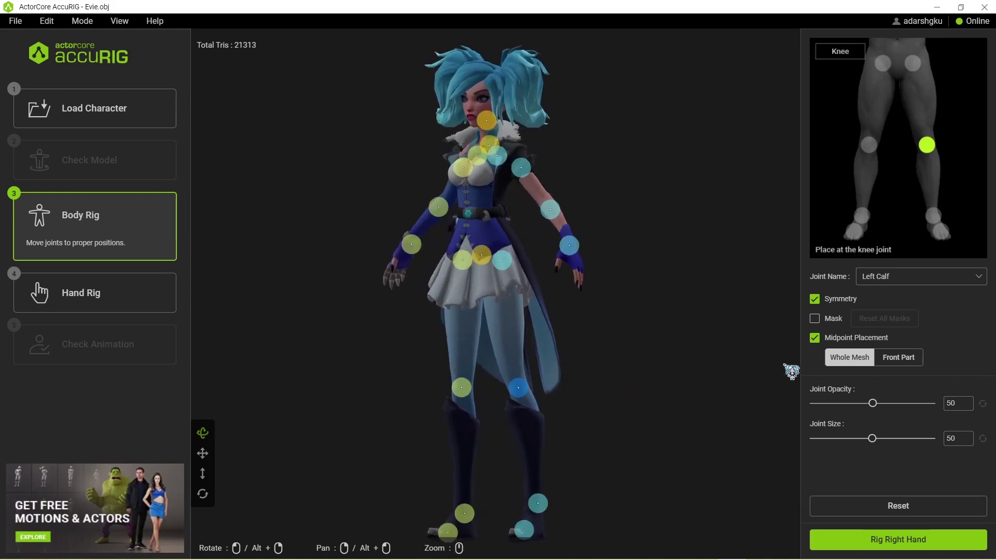
pyautogui.click(901, 363)
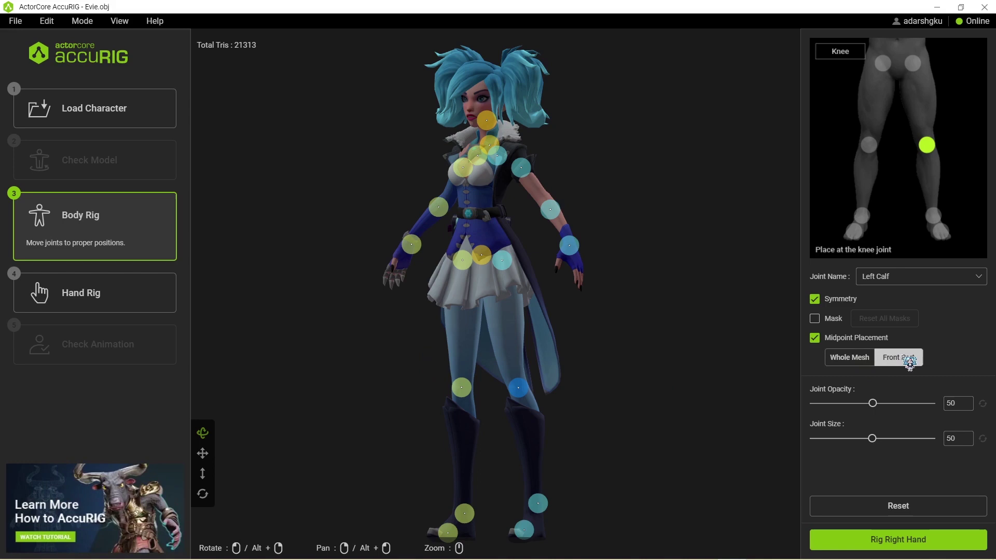
pyautogui.moveTo(662, 397); pyautogui.dragTo(692, 395)
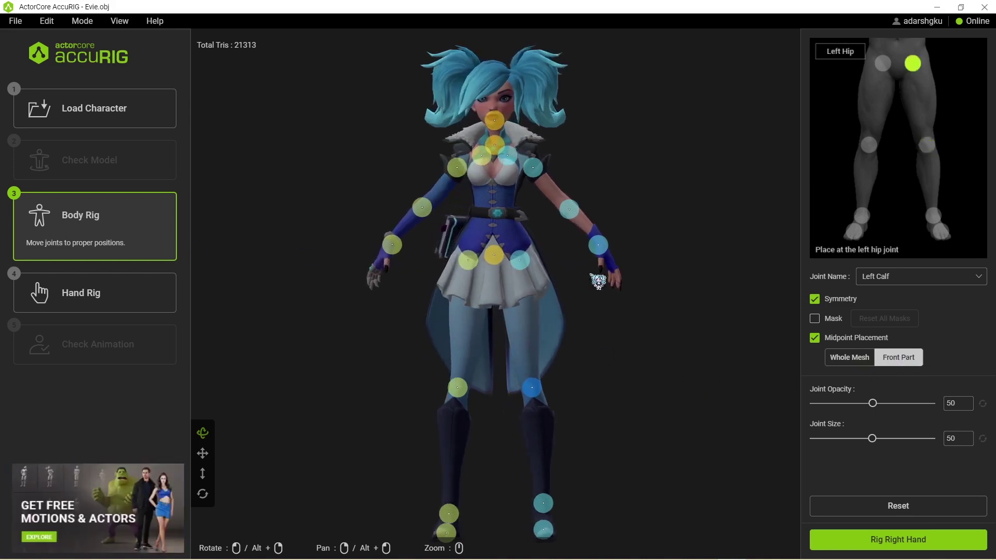
# Start the right-hand rig and move the Index Finger 2 joint up along the finger
pyautogui.click(890, 542)
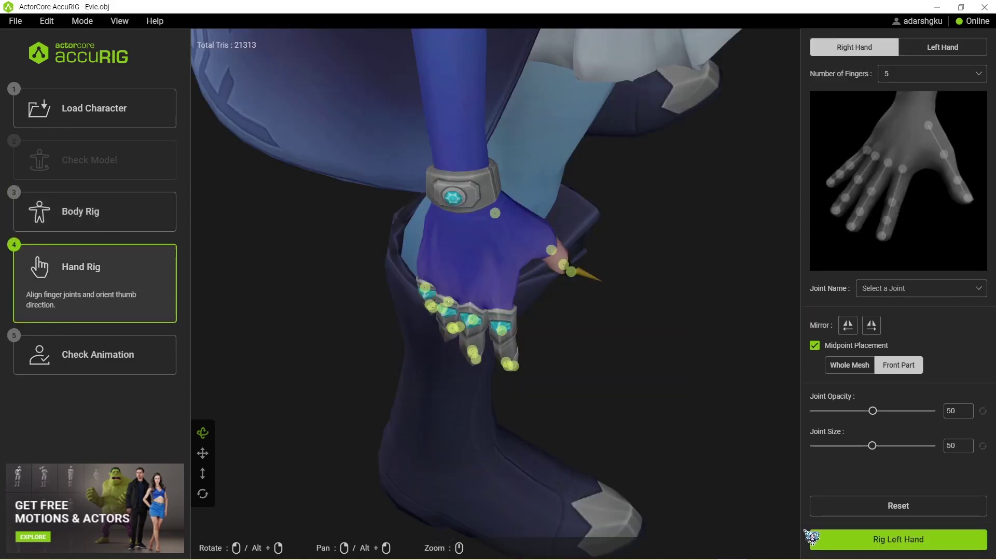
pyautogui.moveTo(693, 299); pyautogui.dragTo(534, 257)
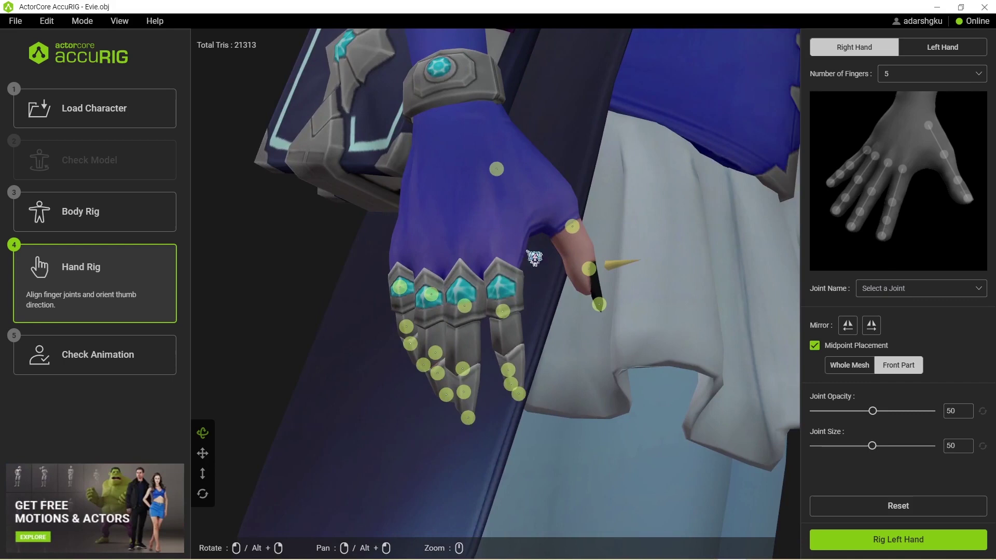
pyautogui.moveTo(520, 361); pyautogui.dragTo(527, 332)
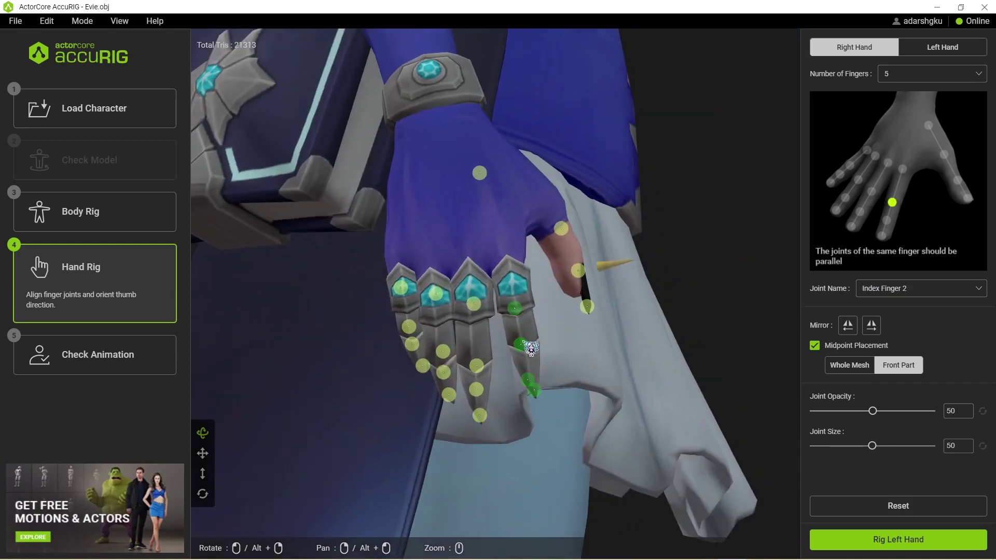
# Select the Thumb Finger 3 joint and check its orientation cone from several angles
pyautogui.moveTo(634, 330); pyautogui.dragTo(500, 278)
pyautogui.moveTo(574, 313); pyautogui.dragTo(629, 249)
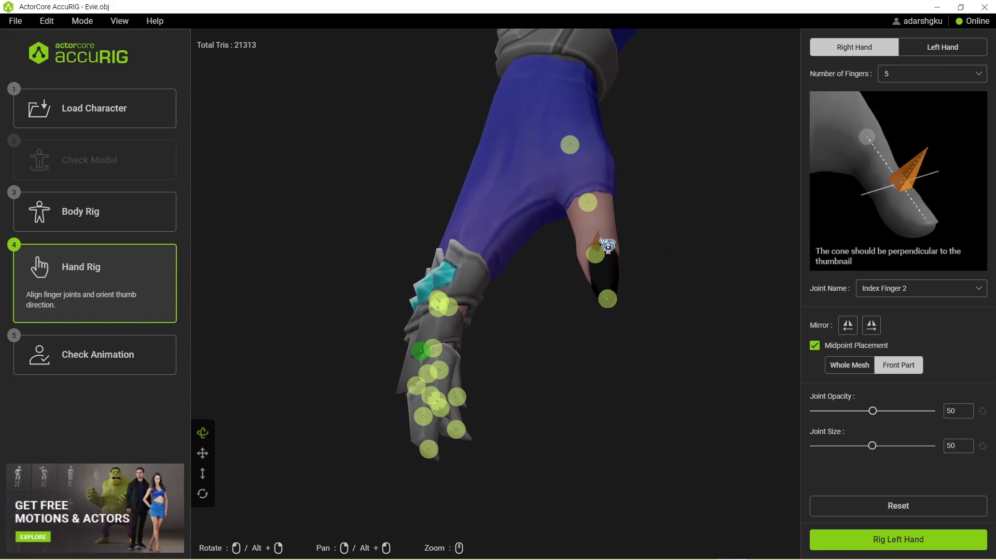
pyautogui.moveTo(607, 245); pyautogui.dragTo(604, 400)
pyautogui.click(596, 282)
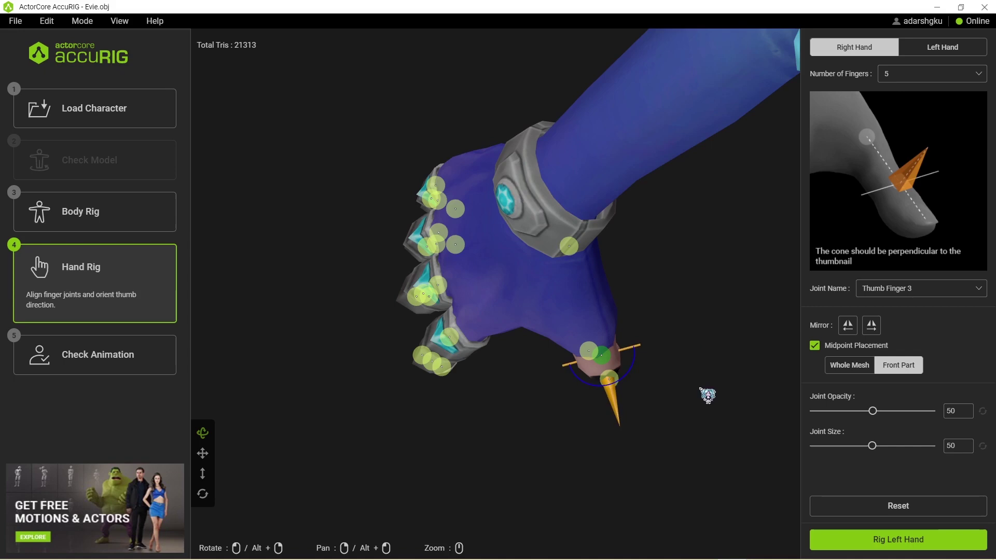
pyautogui.moveTo(706, 395); pyautogui.dragTo(719, 322)
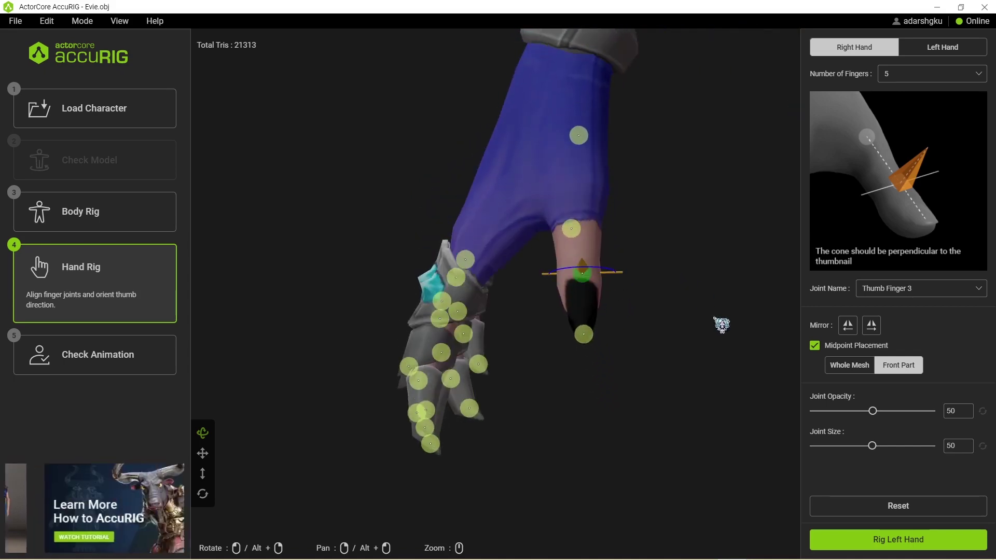
# Finish this hand and inspect the other hand's Thumb Finger 3 joint from below and behind
pyautogui.click(854, 545)
pyautogui.moveTo(710, 402); pyautogui.dragTo(644, 291)
pyautogui.scroll(3, 410, 155)
pyautogui.moveTo(410, 155); pyautogui.dragTo(468, 318)
pyautogui.click(462, 277)
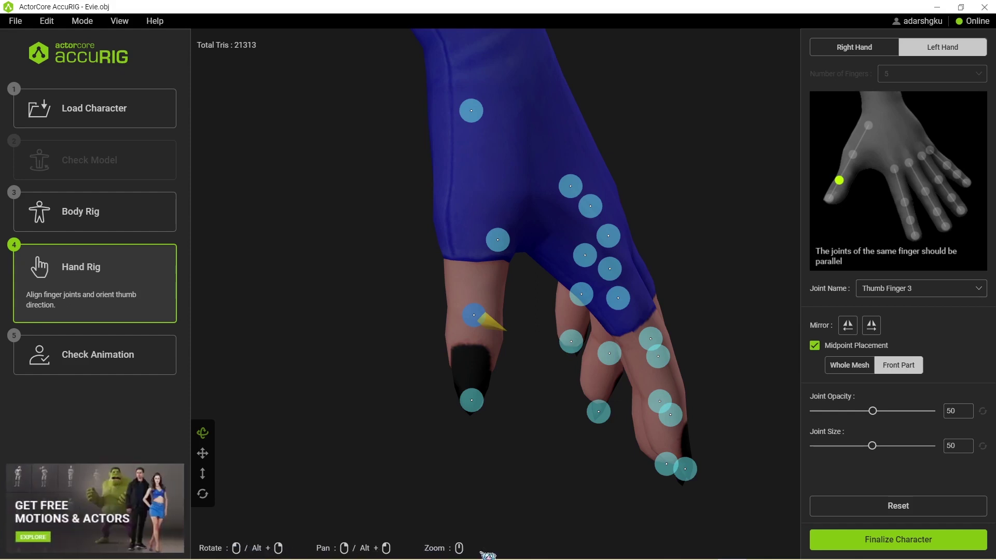
pyautogui.moveTo(440, 394); pyautogui.dragTo(691, 302)
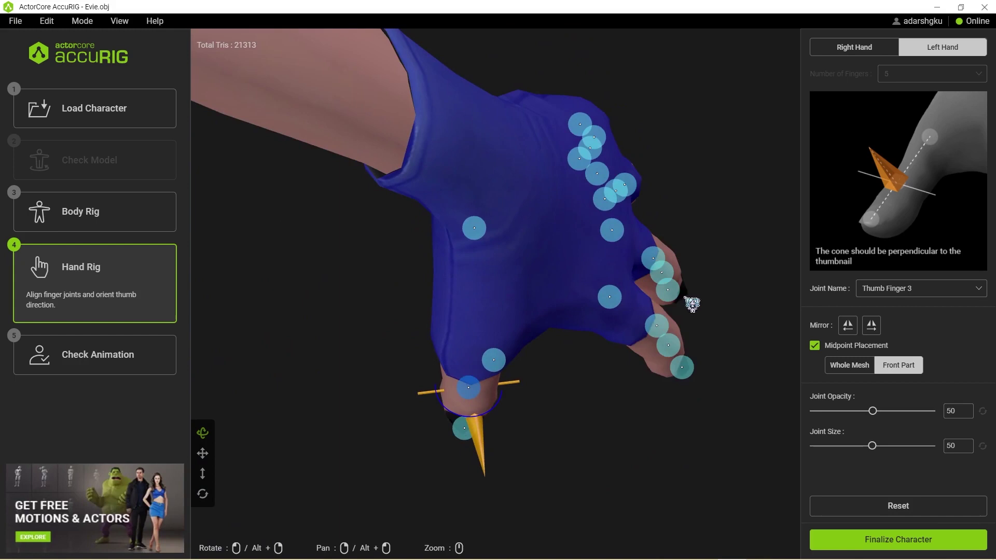
pyautogui.moveTo(395, 457); pyautogui.dragTo(516, 233)
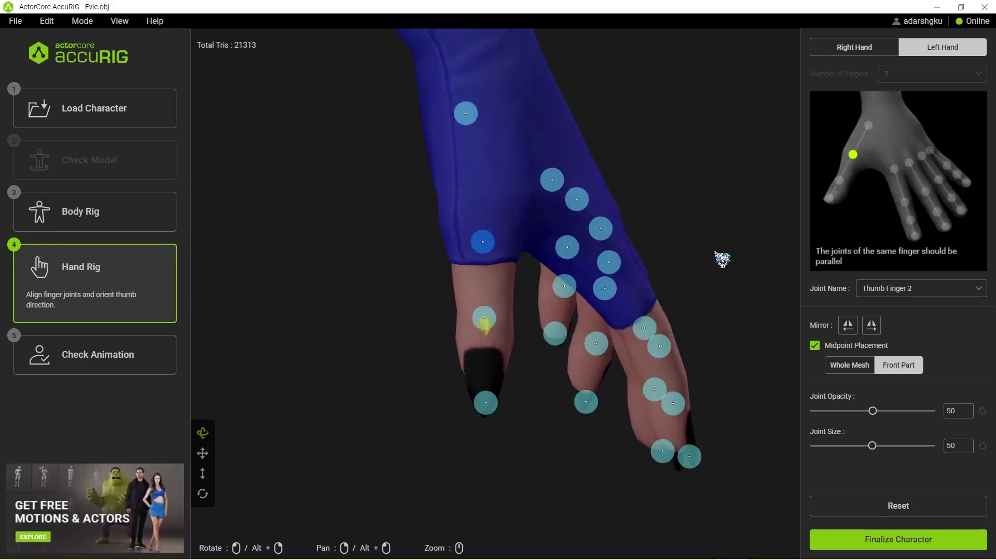
pyautogui.scroll(-1, 722, 258)
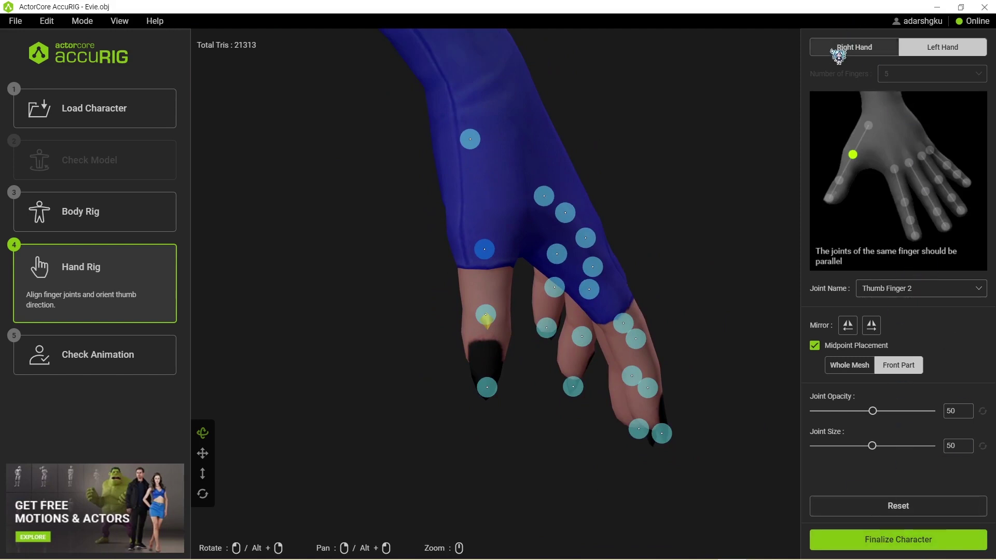
# On the Left Hand tab, mirror the finger joints onto the right hand and compare both
pyautogui.click(910, 47)
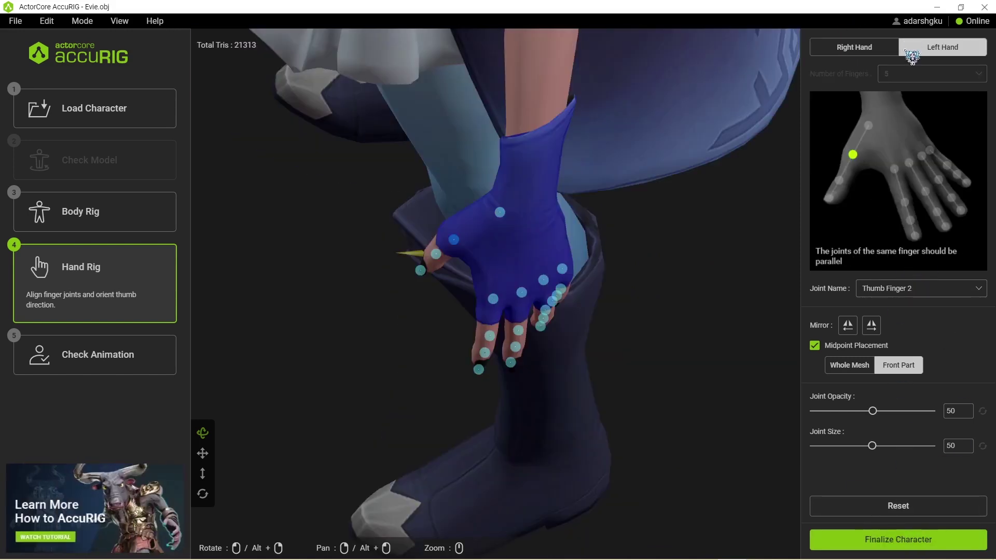
pyautogui.moveTo(715, 311); pyautogui.dragTo(626, 271)
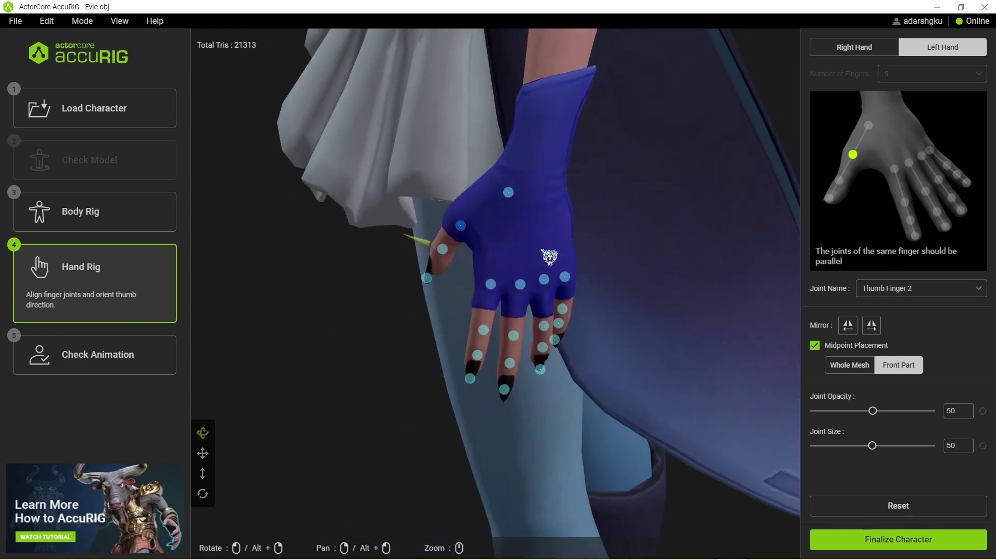
pyautogui.click(848, 327)
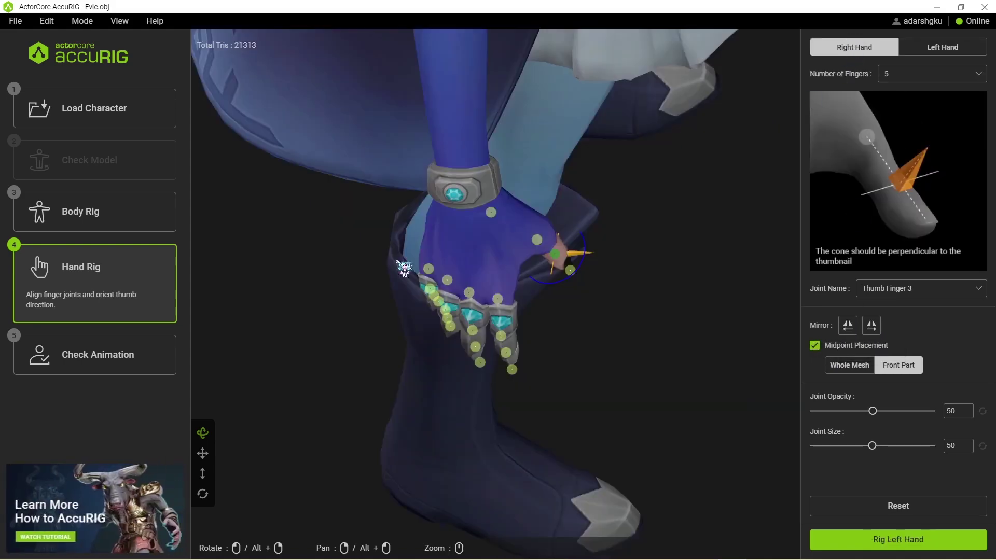
pyautogui.moveTo(619, 330); pyautogui.dragTo(660, 331)
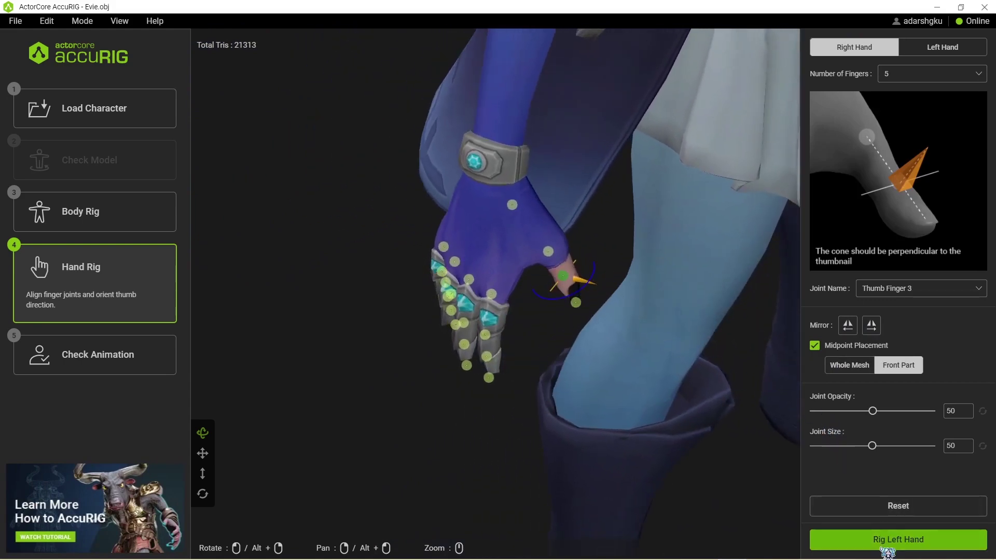
pyautogui.click(931, 49)
# Finalize the character and preview the first female pose
pyautogui.click(879, 539)
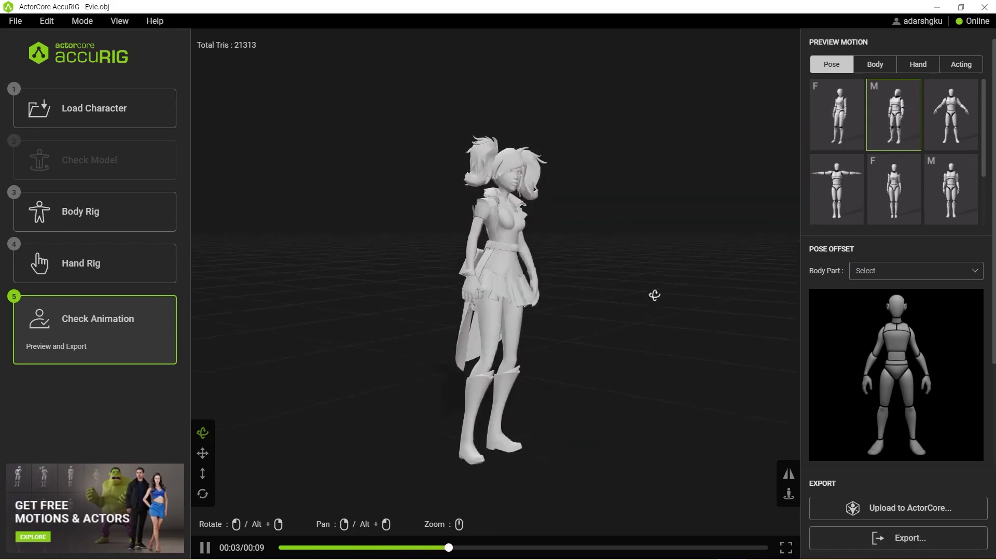
pyautogui.moveTo(653, 291); pyautogui.dragTo(633, 324)
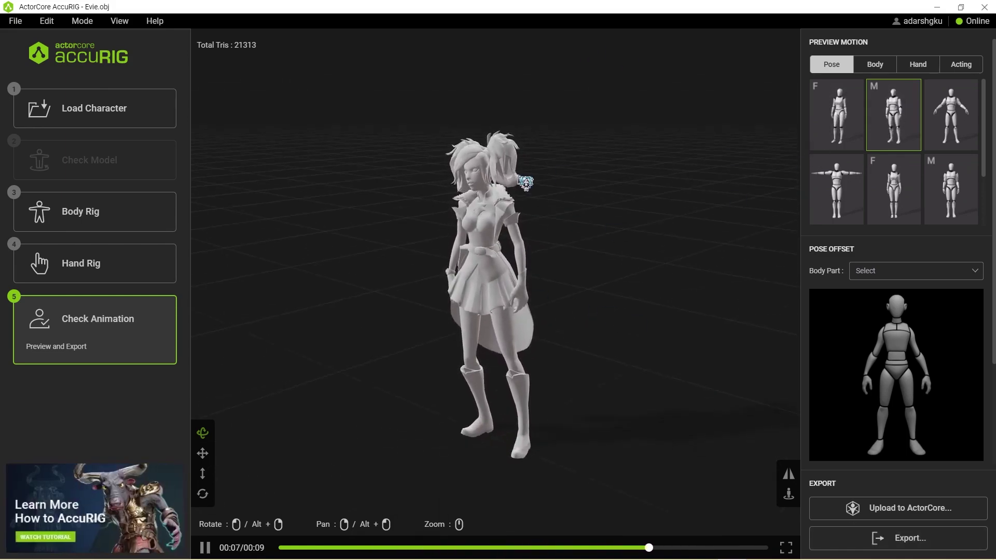
pyautogui.click(844, 115)
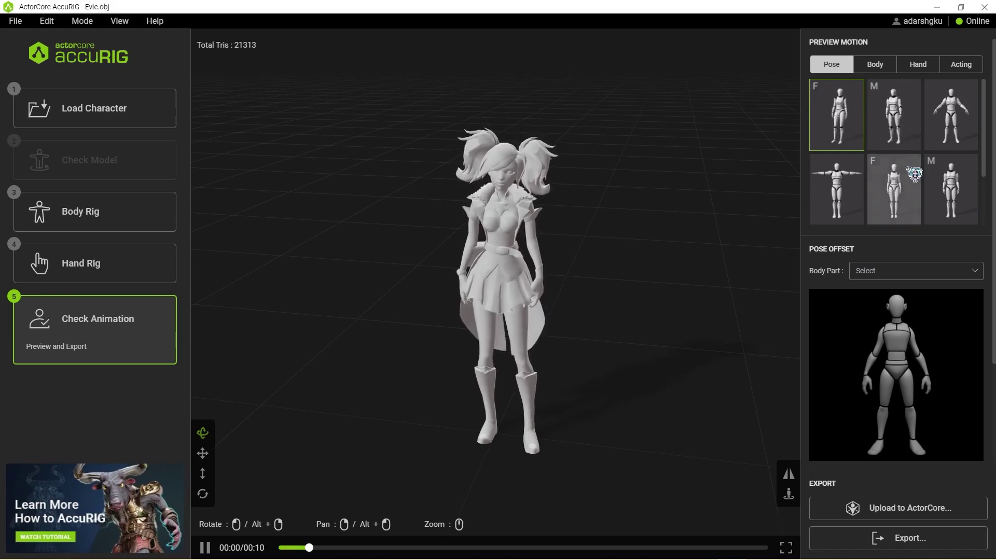
# Play the third Body motion and watch it from below and the side
pyautogui.click(875, 64)
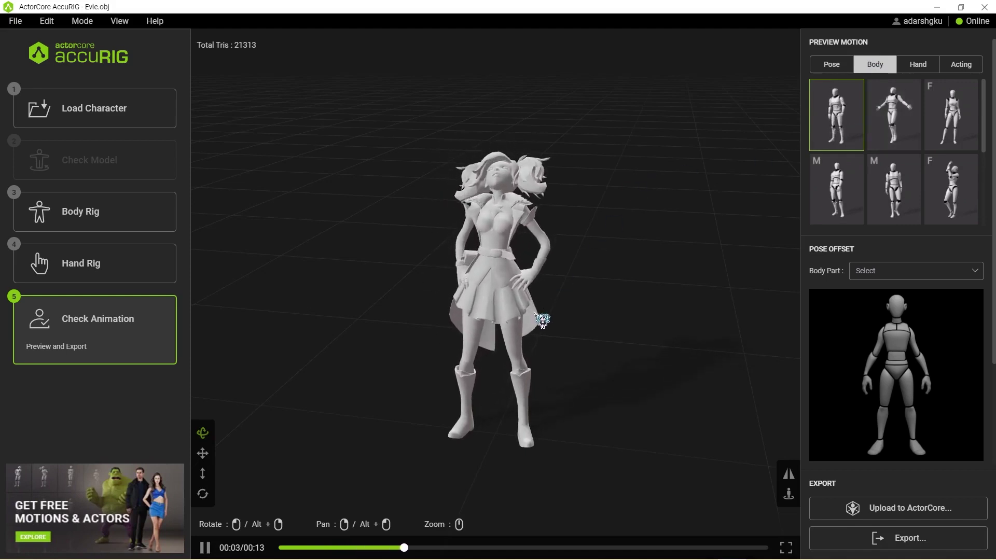
pyautogui.moveTo(555, 264); pyautogui.dragTo(551, 288)
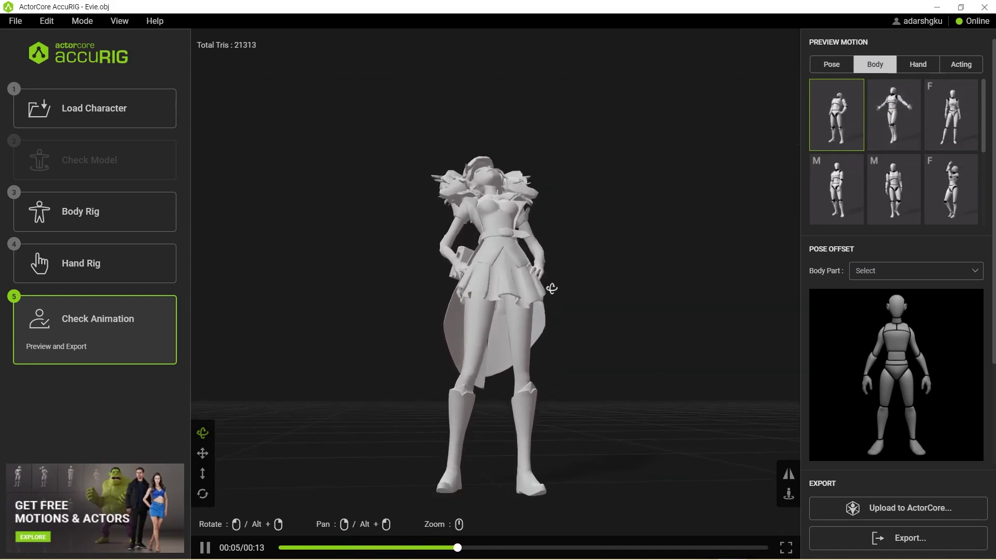
pyautogui.click(953, 140)
pyautogui.moveTo(755, 229); pyautogui.dragTo(572, 251)
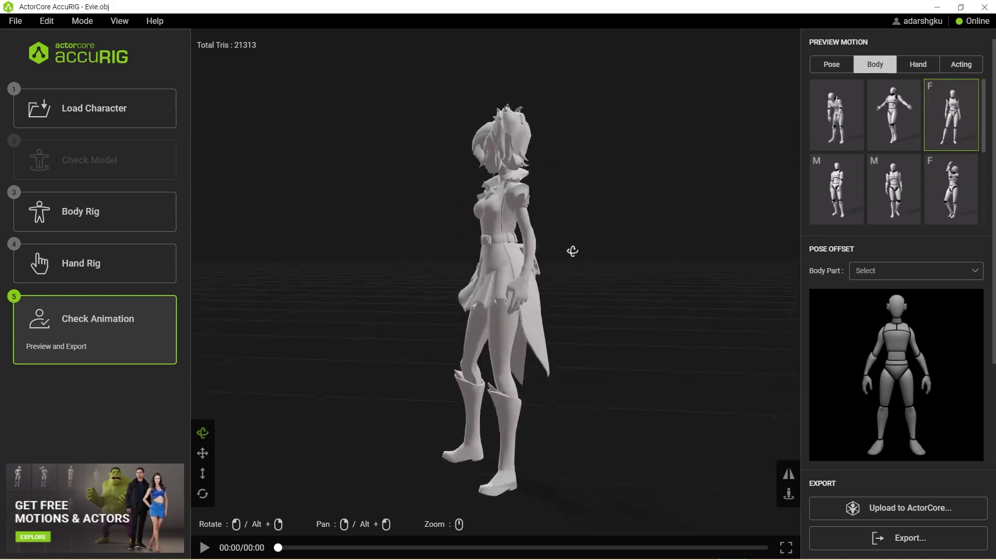
# Play the first Hand motion preview and check it from the side
pyautogui.click(917, 64)
pyautogui.click(849, 121)
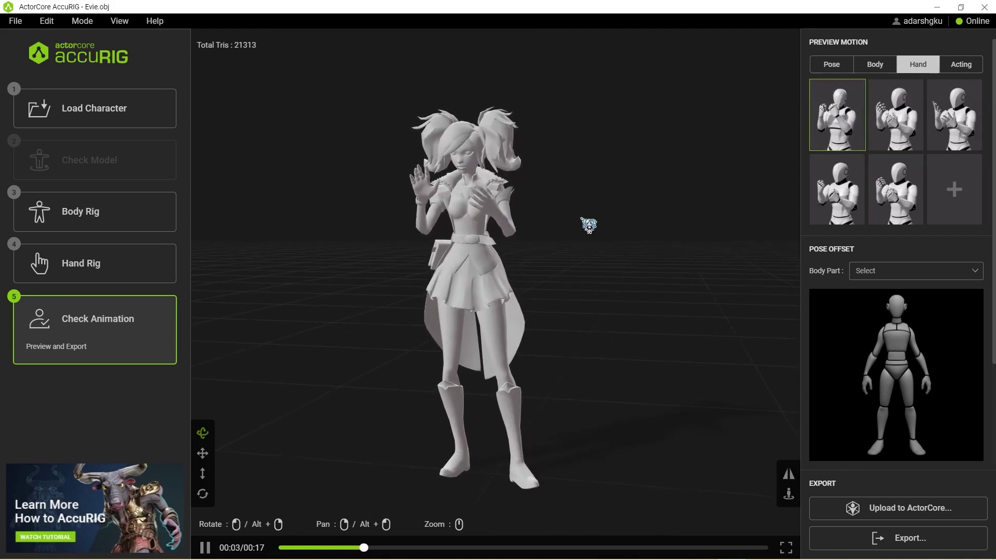
pyautogui.moveTo(589, 224)
pyautogui.mouseDown()
pyautogui.moveTo(769, 225)
pyautogui.moveTo(591, 229)
pyautogui.mouseUp()
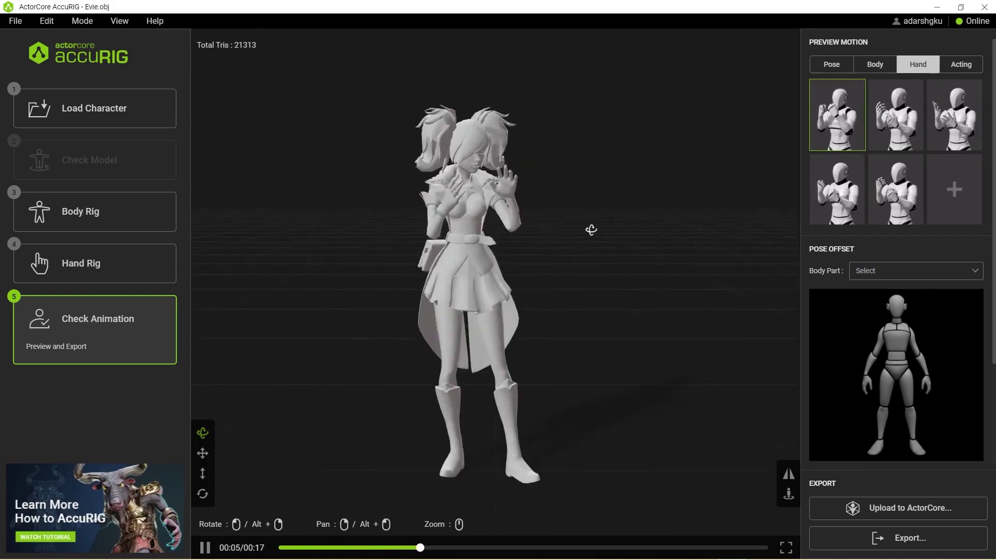
# Preview the first female Acting motion, then switch to the third acting motion
pyautogui.click(959, 65)
pyautogui.click(836, 137)
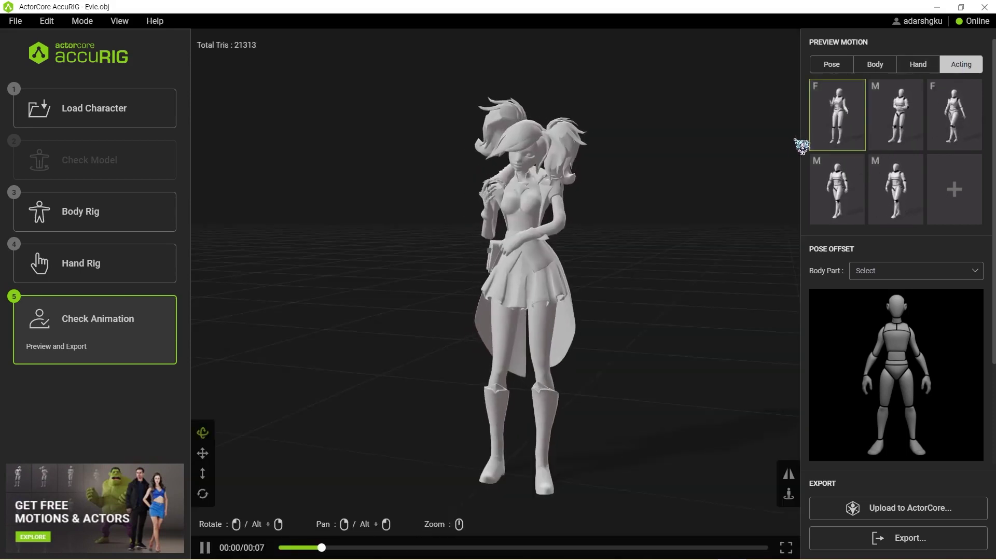
pyautogui.moveTo(747, 275); pyautogui.dragTo(590, 228)
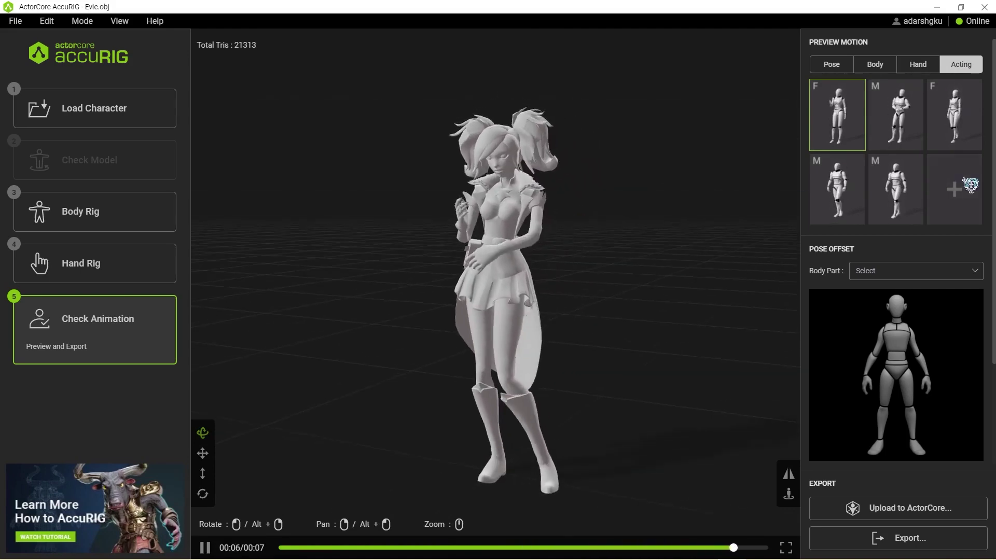
pyautogui.click(971, 148)
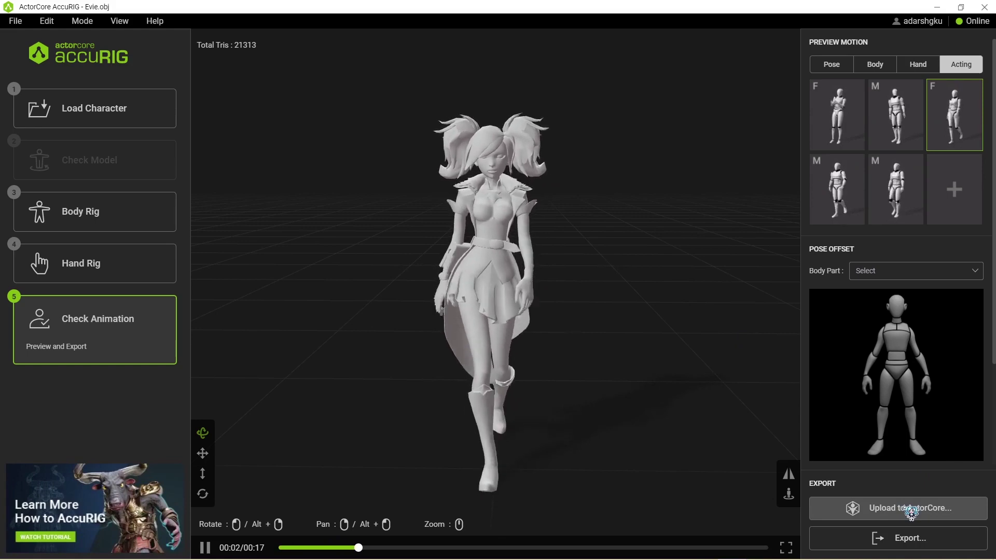
# Open the FBX export settings and set the Target Application to Blender
pyautogui.click(891, 540)
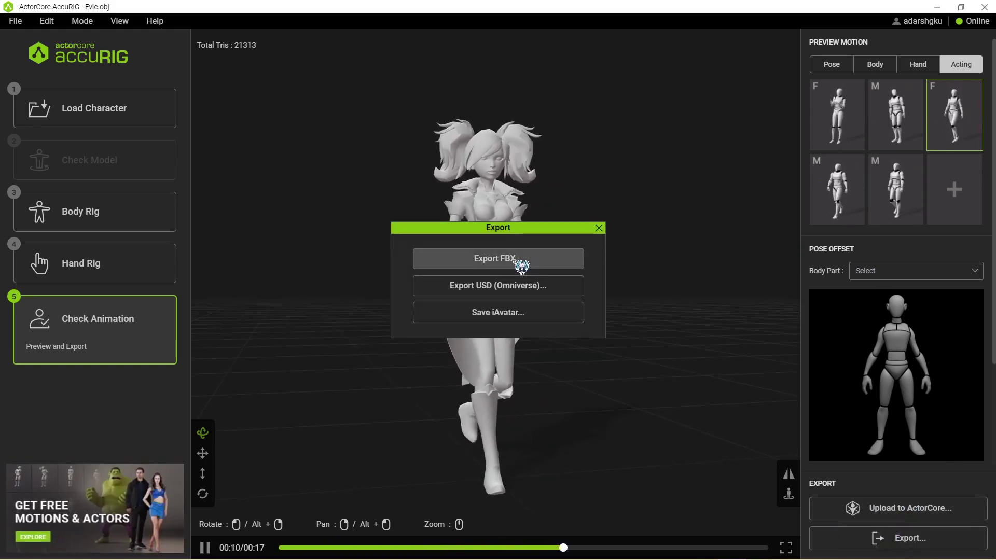
pyautogui.click(509, 259)
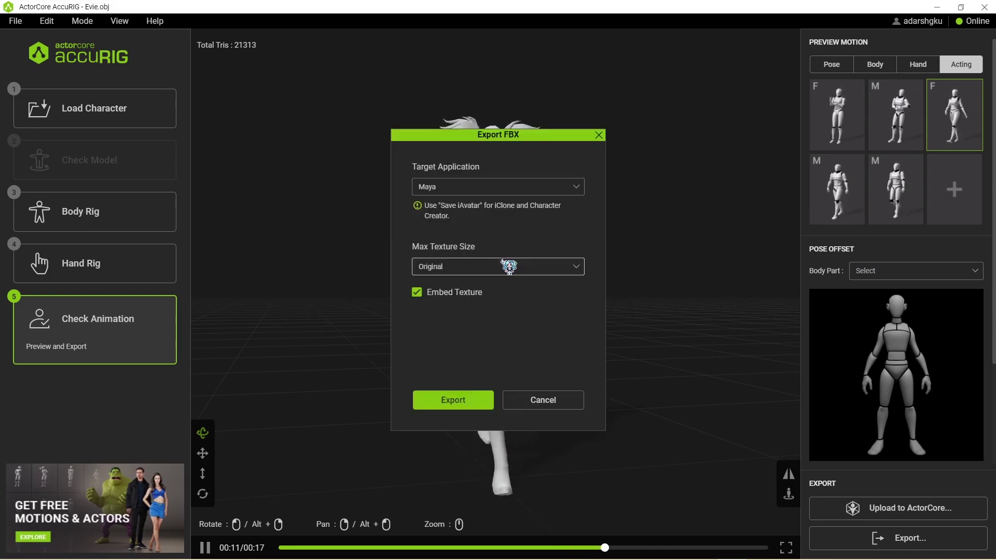
pyautogui.click(493, 187)
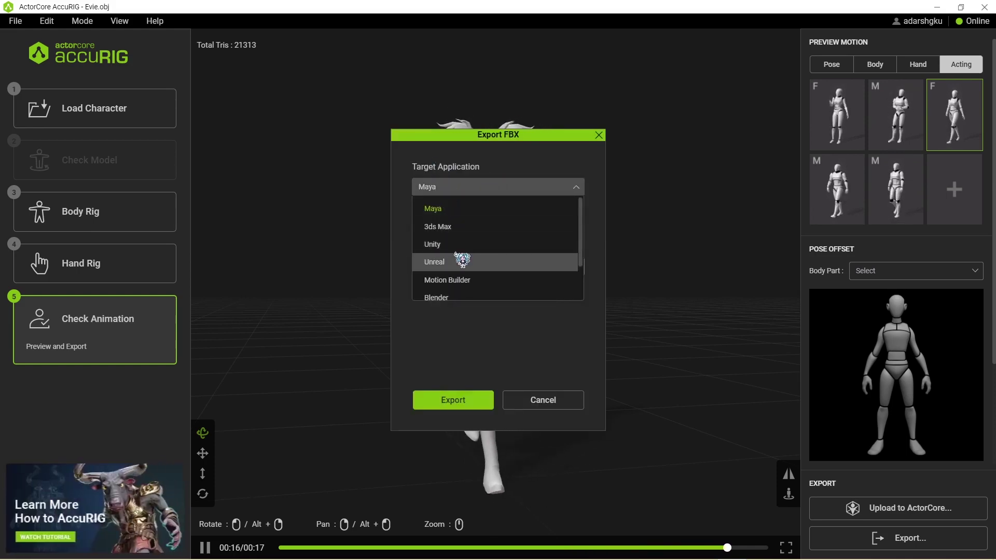
pyautogui.scroll(-1, 461, 259)
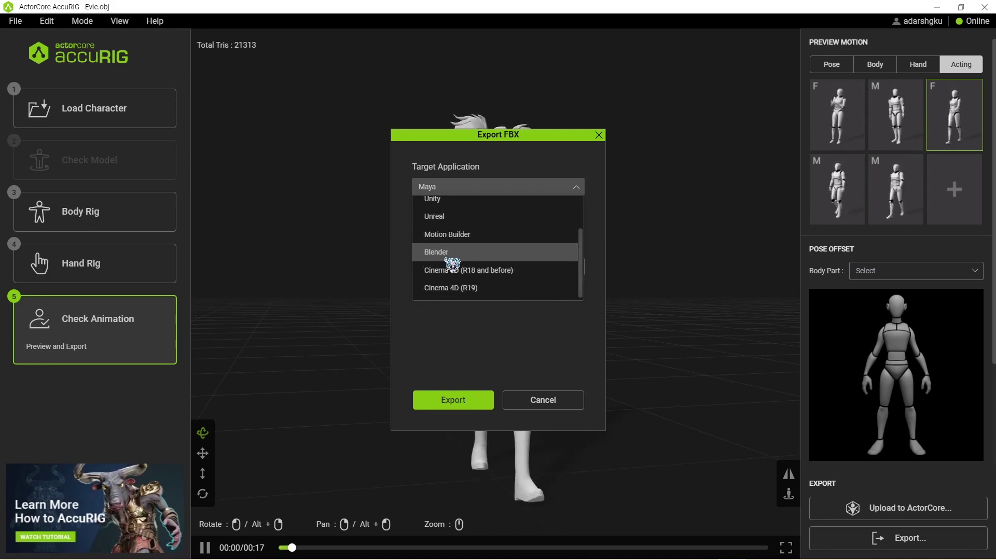
pyautogui.click(453, 262)
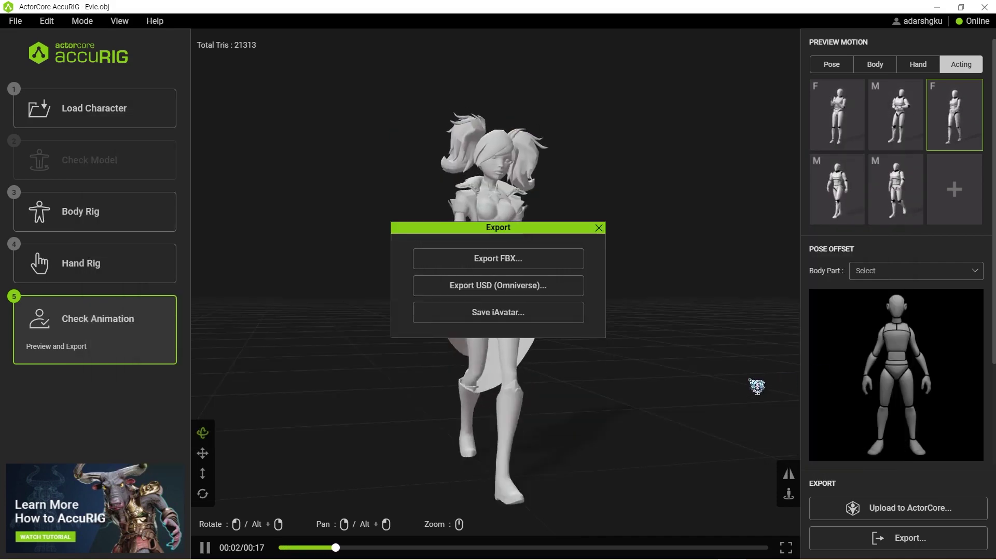
# Close the Export dialog and watch Evie's walking acting motion side-on
pyautogui.click(599, 229)
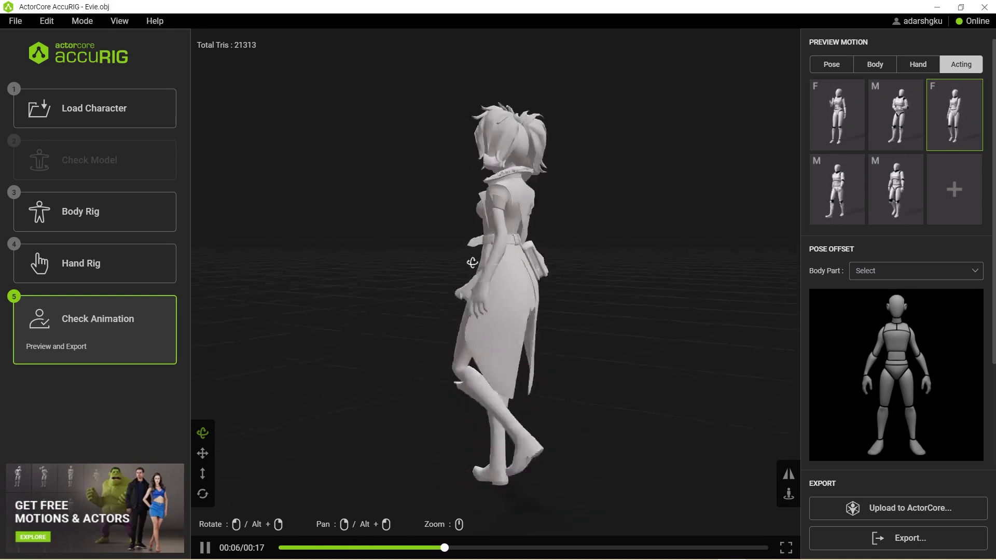
pyautogui.moveTo(356, 255); pyautogui.dragTo(543, 298)
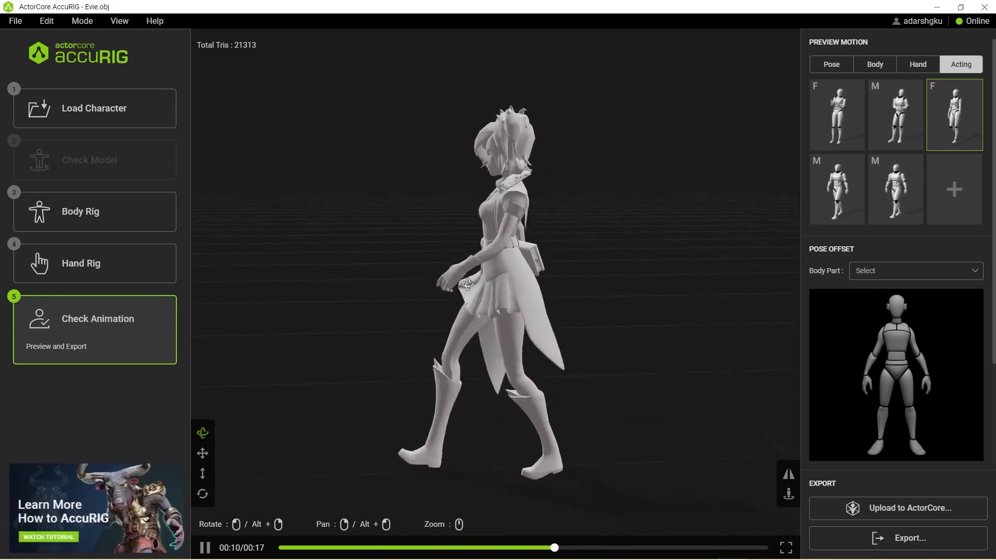